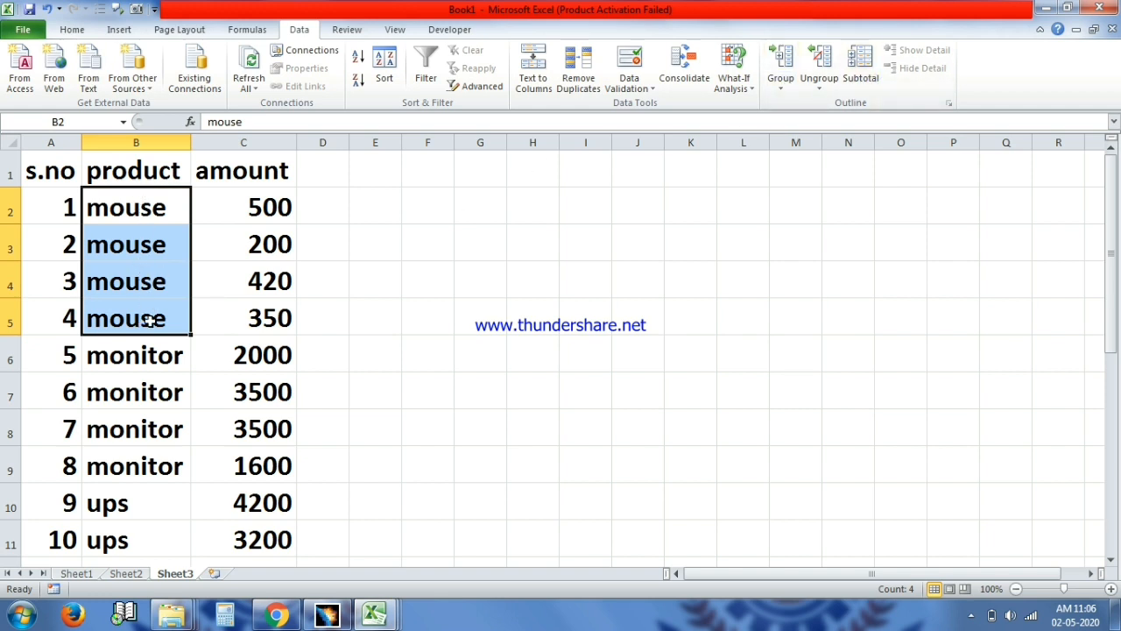
Group the selected mouse entries in B2:B5 by rows, and collapse and re-expand the group.
{"action": "left_click", "coordinate": [781, 85]}
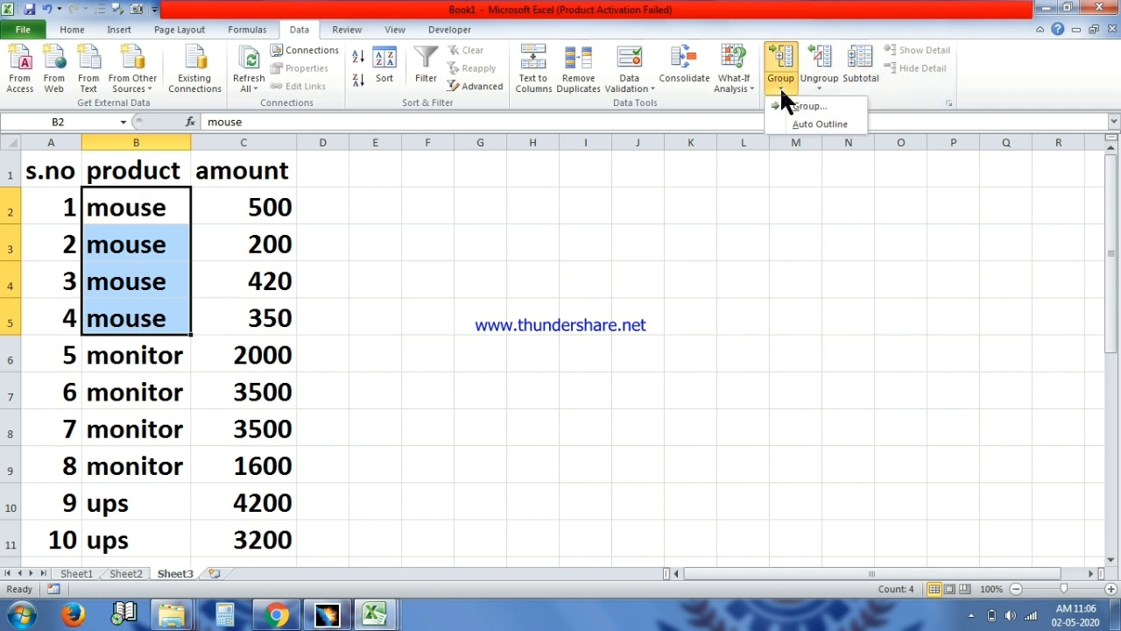
{"action": "left_click", "coordinate": [789, 106]}
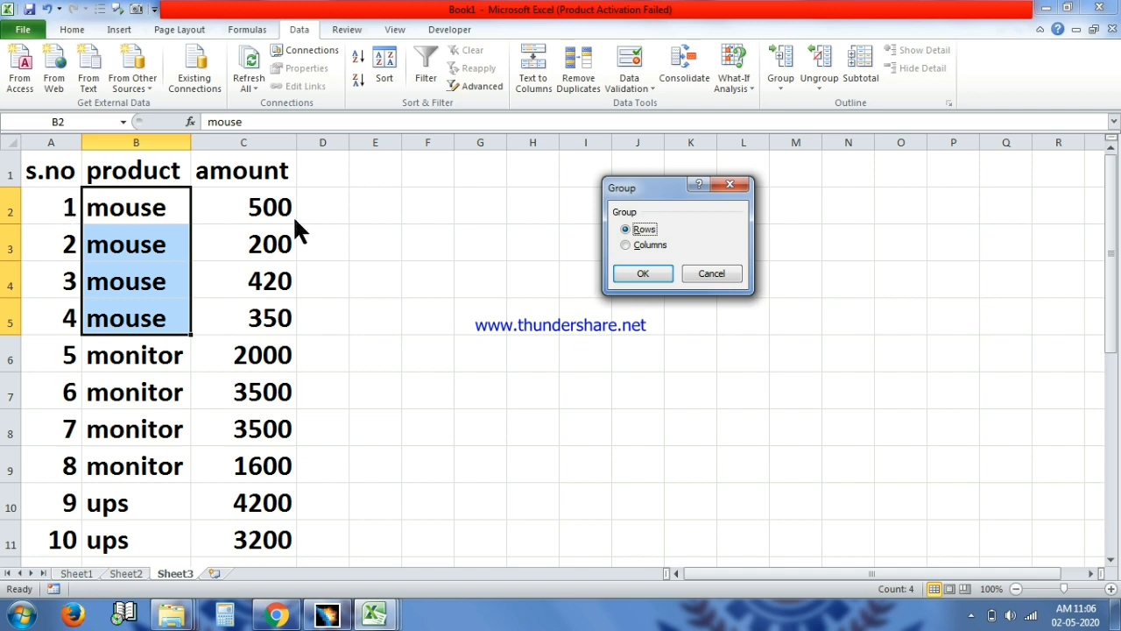
{"action": "left_click", "coordinate": [639, 275]}
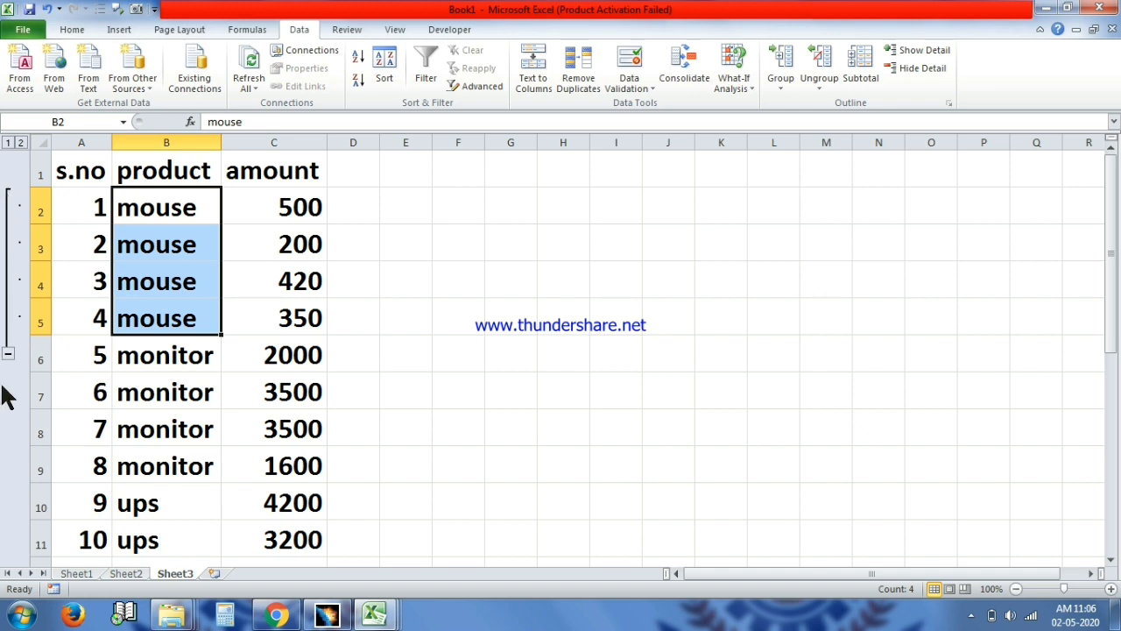
{"action": "left_click", "coordinate": [7, 355]}
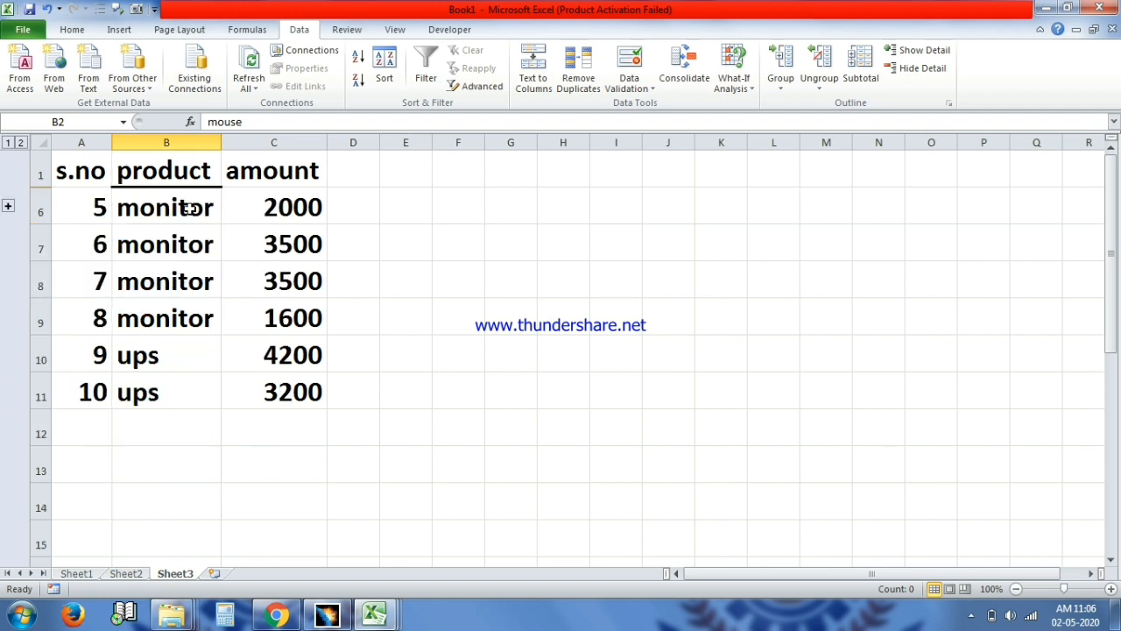
{"action": "left_click", "coordinate": [8, 208]}
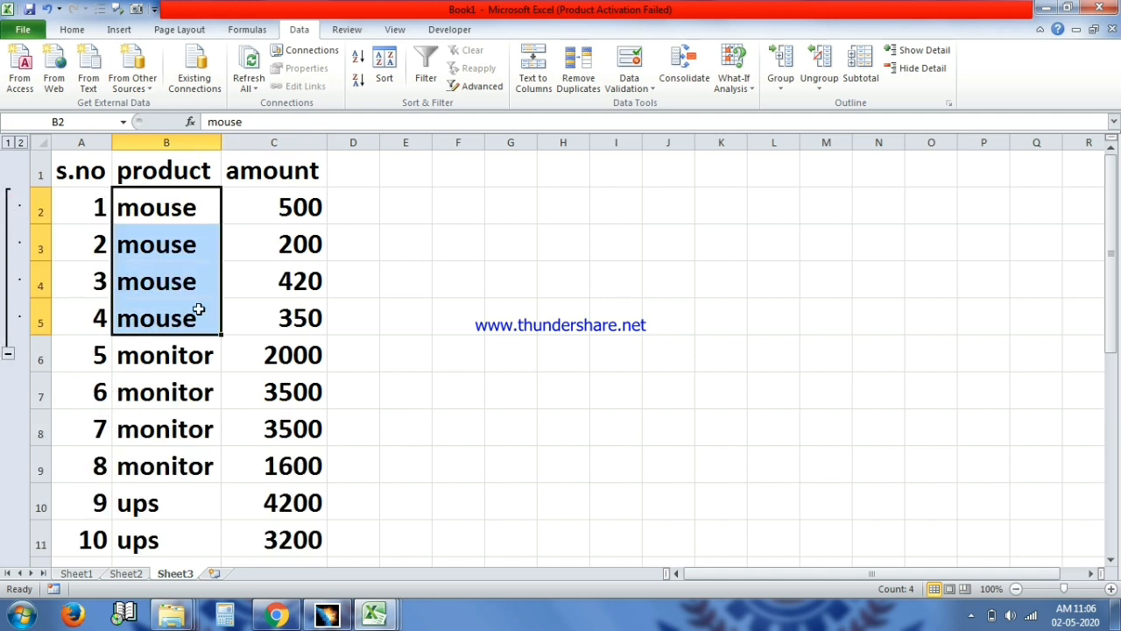
Group the monitor entries in B6:B9 by rows, and collapse and re-expand the combined row group.
{"action": "left_click_drag", "start_coordinate": [147, 354], "coordinate": [148, 459]}
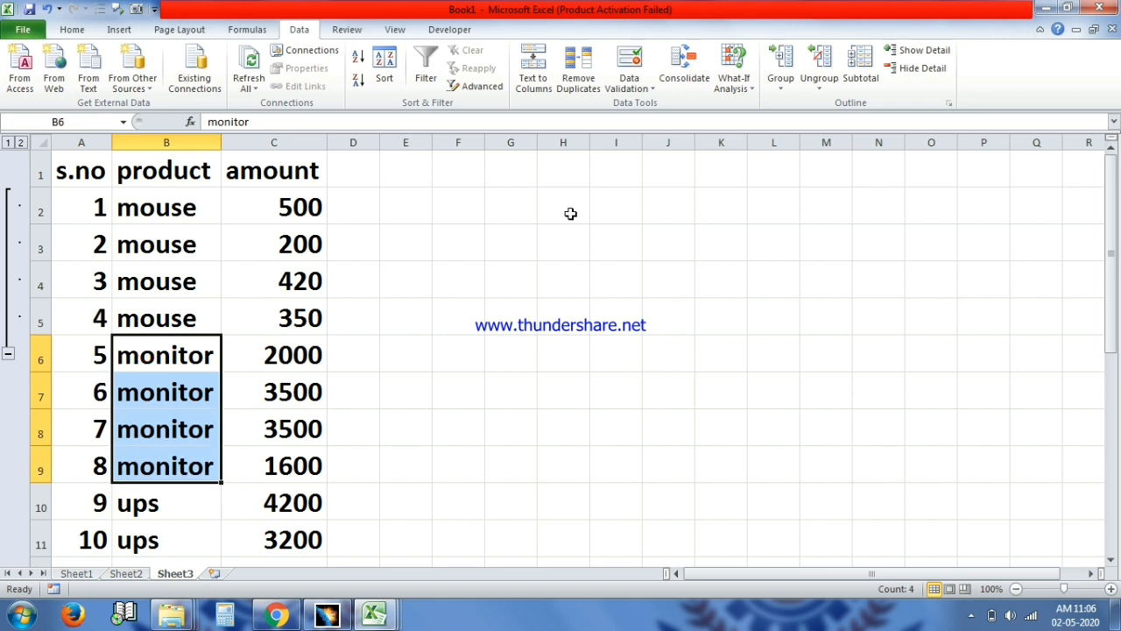
{"action": "left_click", "coordinate": [776, 88]}
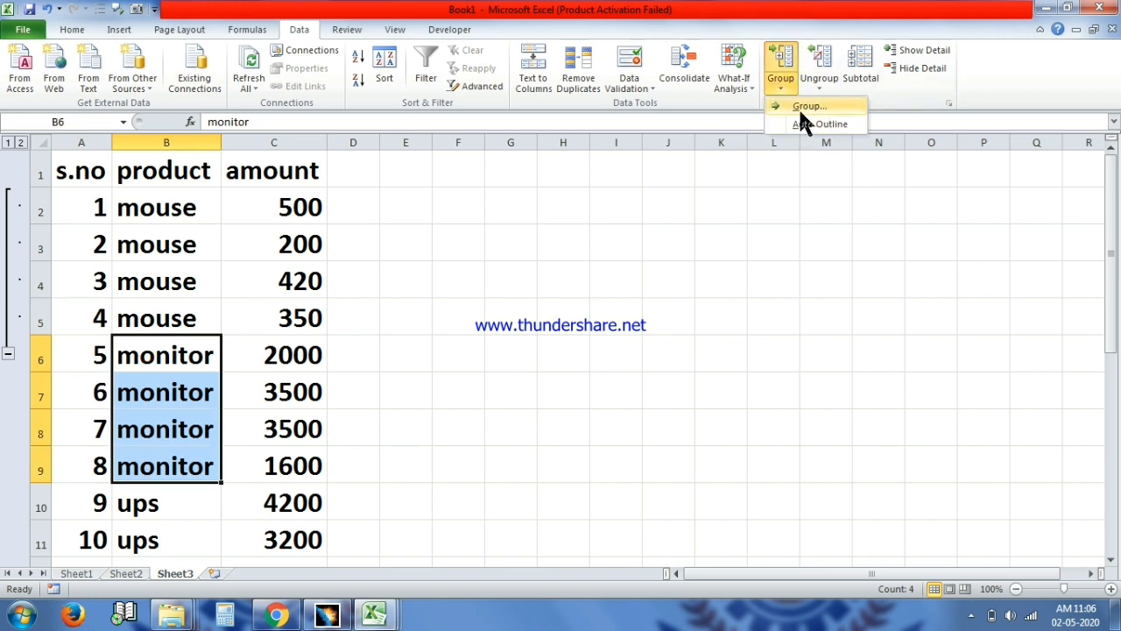
{"action": "left_click", "coordinate": [800, 106]}
{"action": "left_click", "coordinate": [643, 275]}
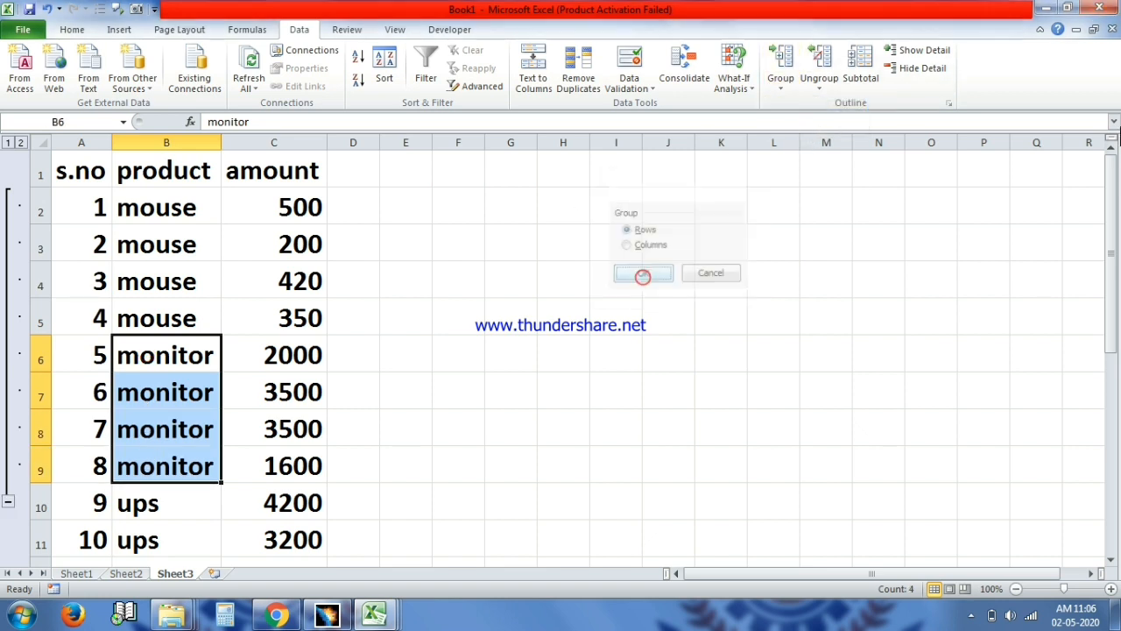
{"action": "left_click", "coordinate": [8, 504]}
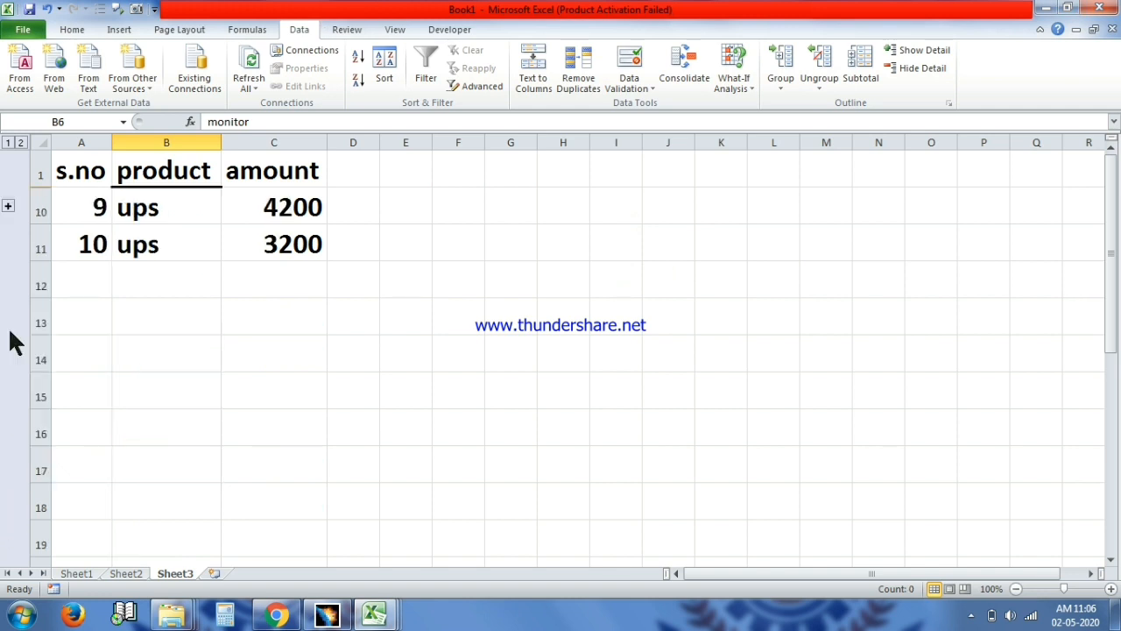
{"action": "left_click", "coordinate": [7, 208]}
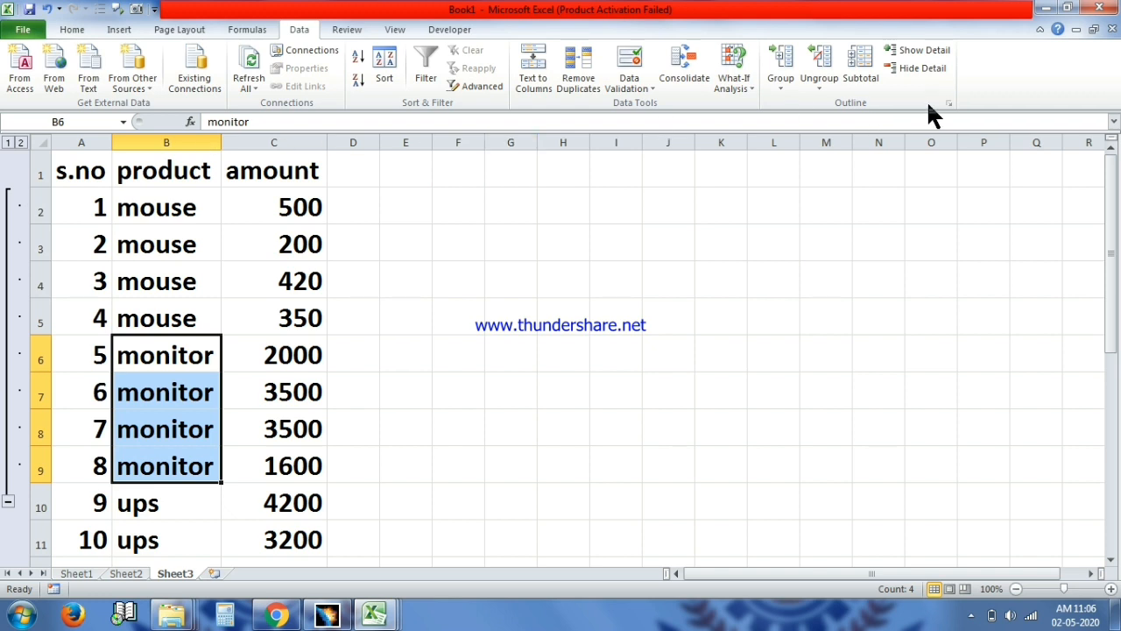
Group the selected monitor cells by columns, and collapse and re-expand the product column.
{"action": "left_click", "coordinate": [781, 88]}
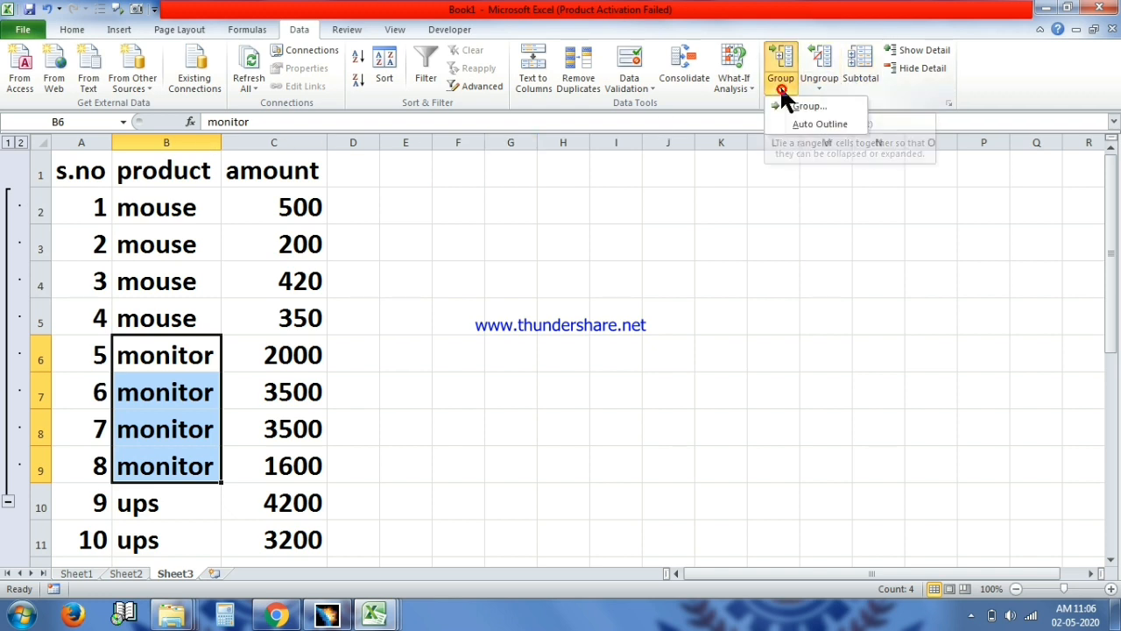
{"action": "left_click", "coordinate": [786, 104]}
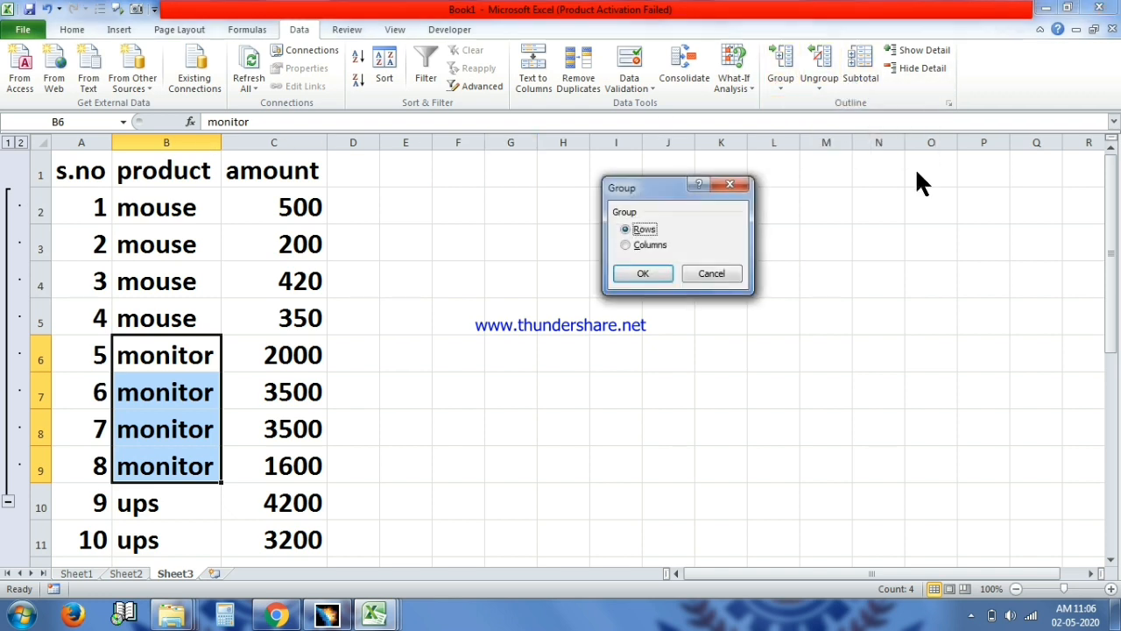
{"action": "left_click", "coordinate": [635, 245]}
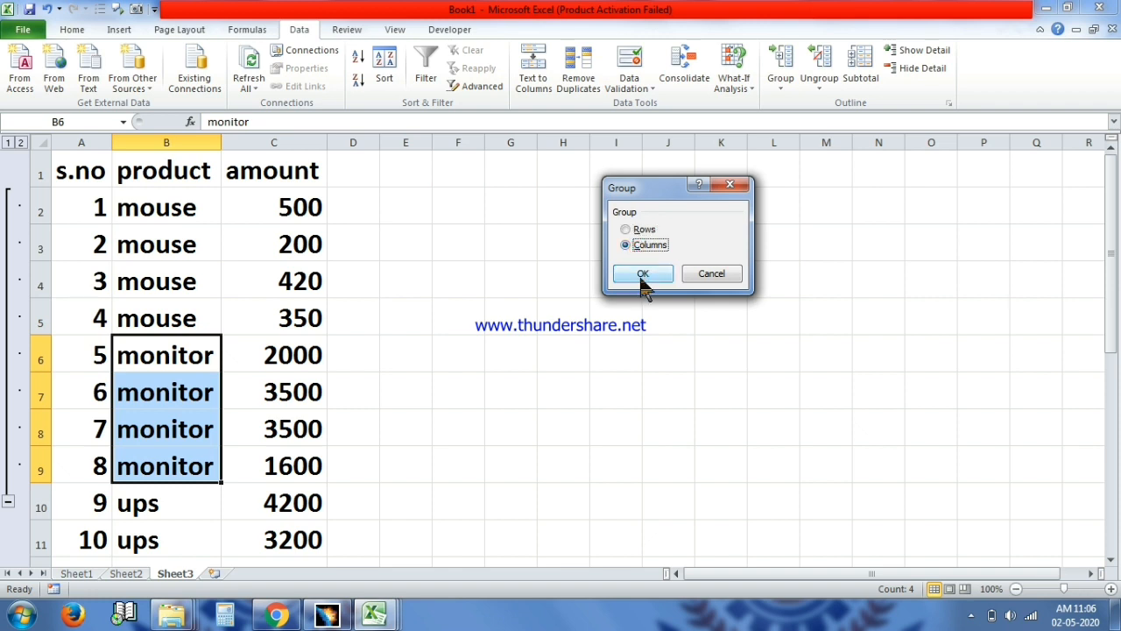
{"action": "left_click", "coordinate": [642, 275]}
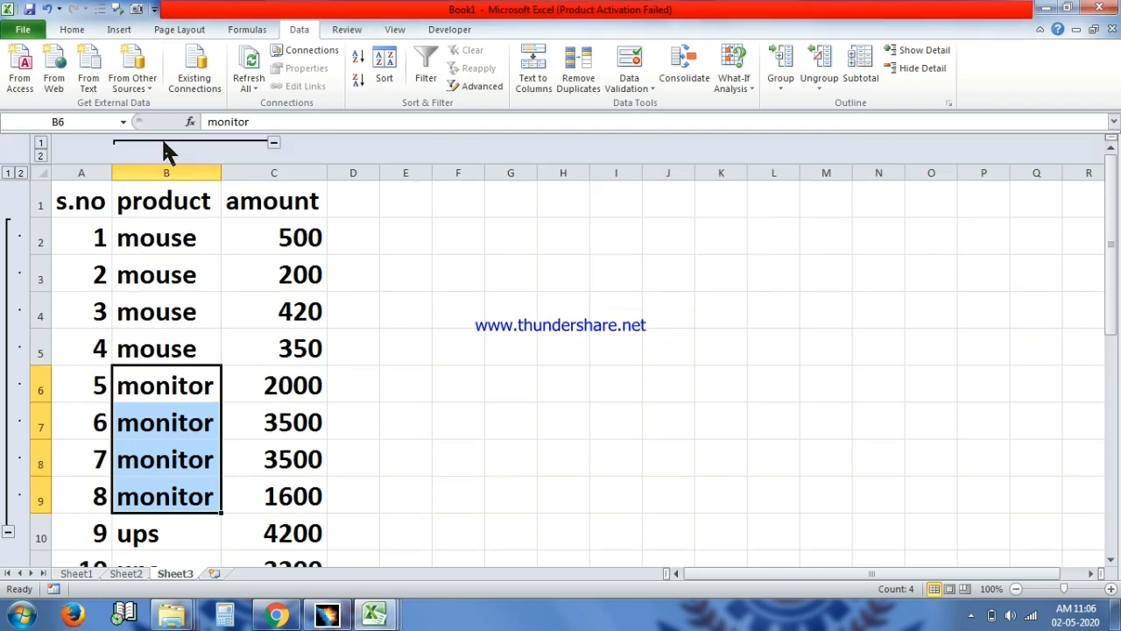
{"action": "left_click", "coordinate": [274, 144]}
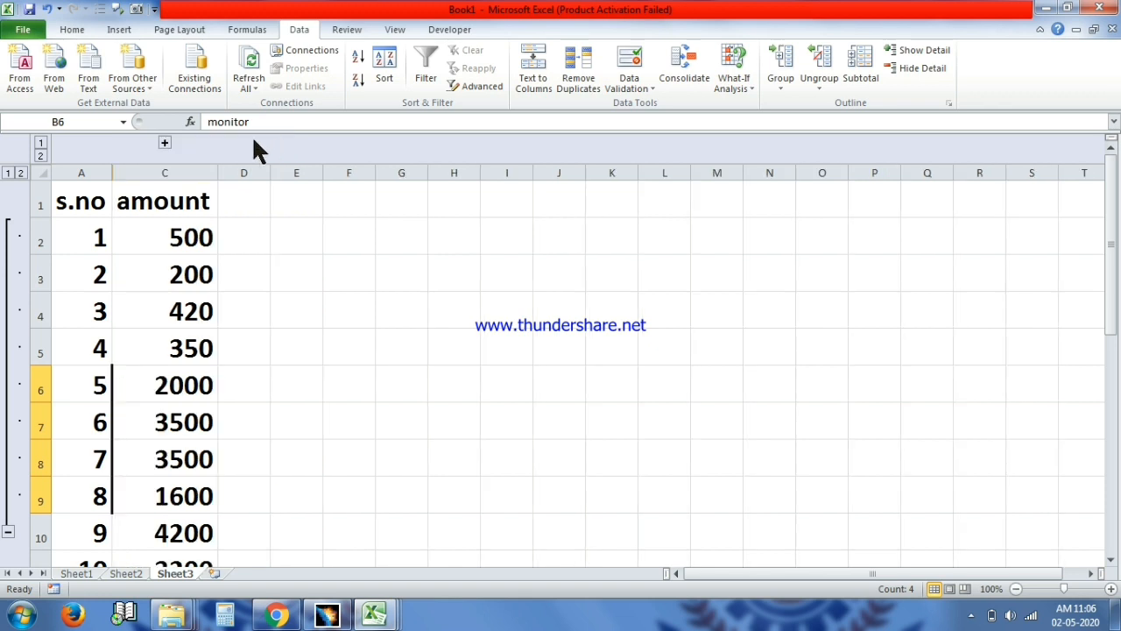
{"action": "left_click", "coordinate": [164, 144]}
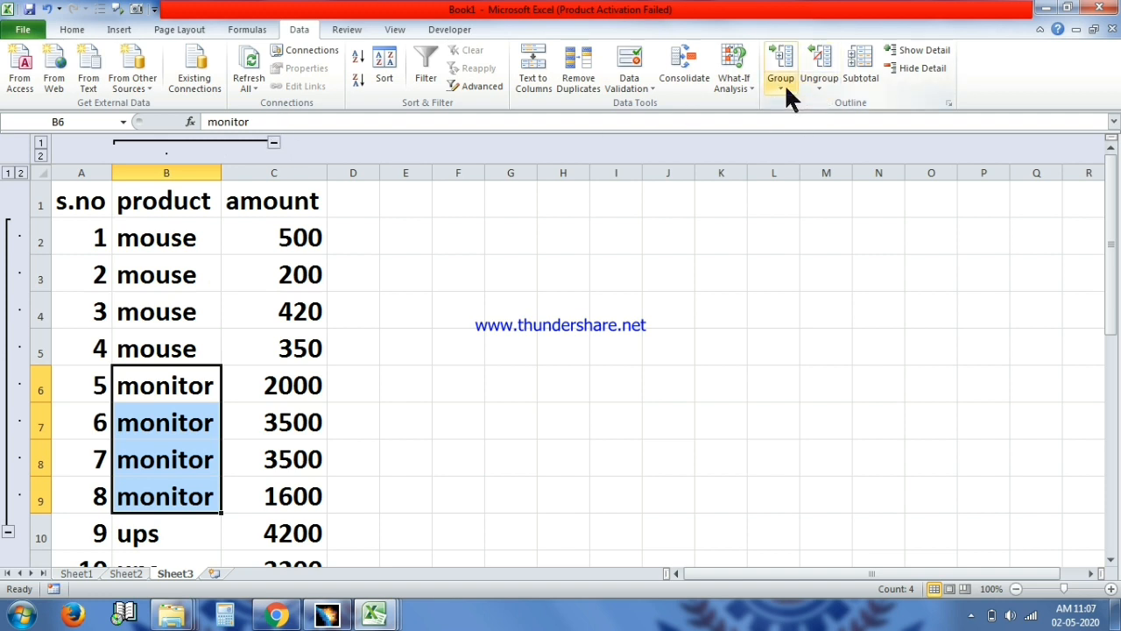
Clear the entire outline from the sheet, removing the row and column groups.
{"action": "left_click", "coordinate": [426, 399]}
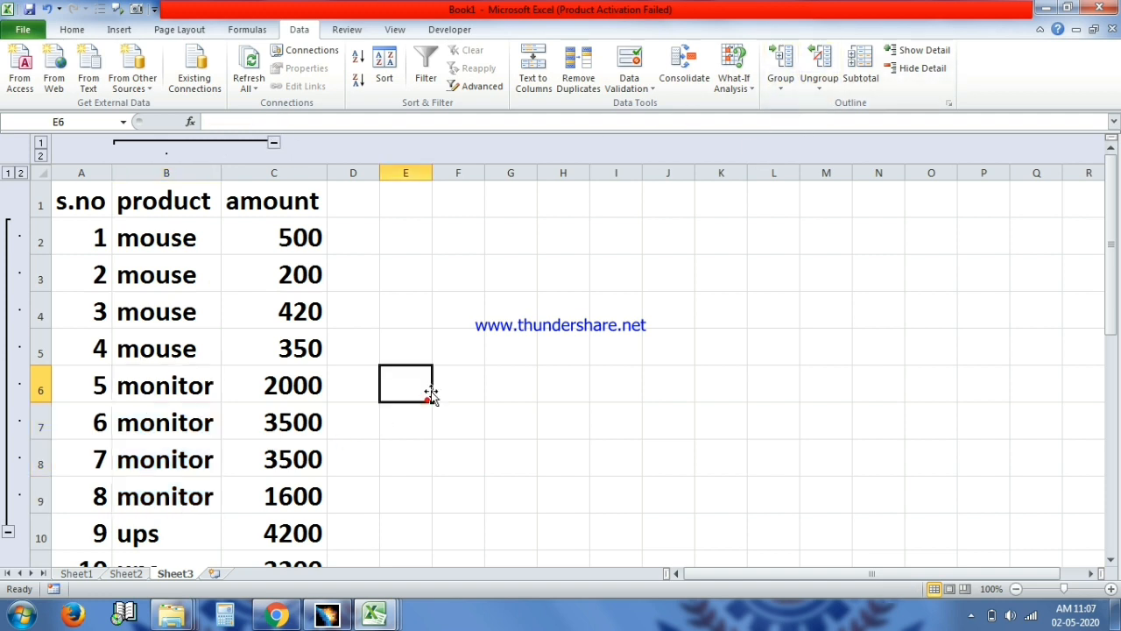
{"action": "left_click", "coordinate": [211, 302]}
{"action": "left_click", "coordinate": [815, 85]}
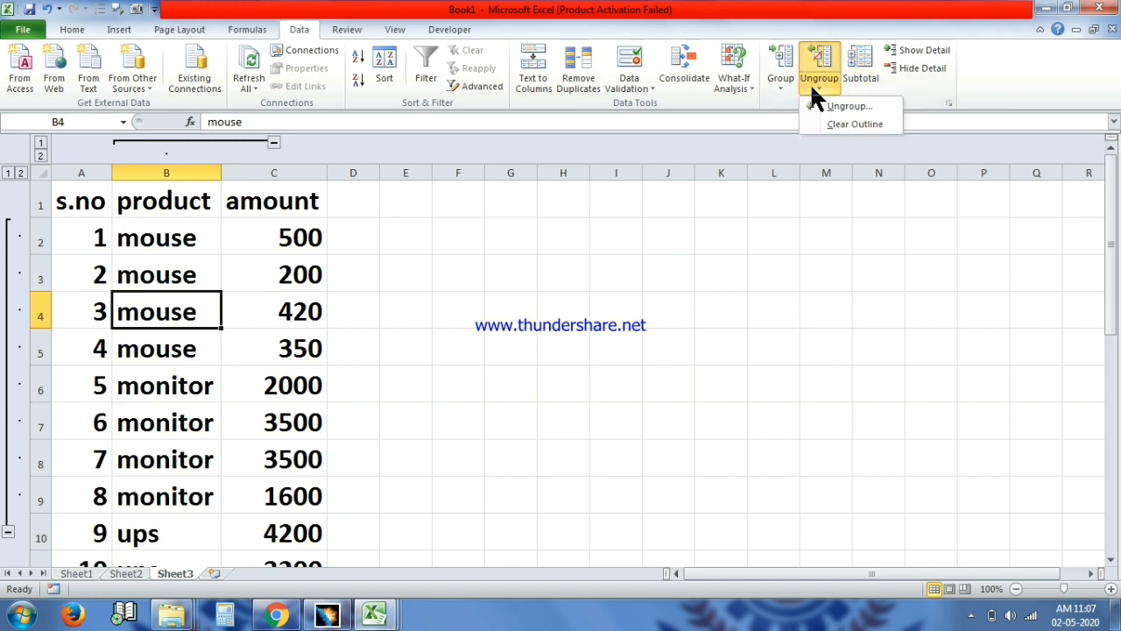
{"action": "left_click", "coordinate": [841, 123]}
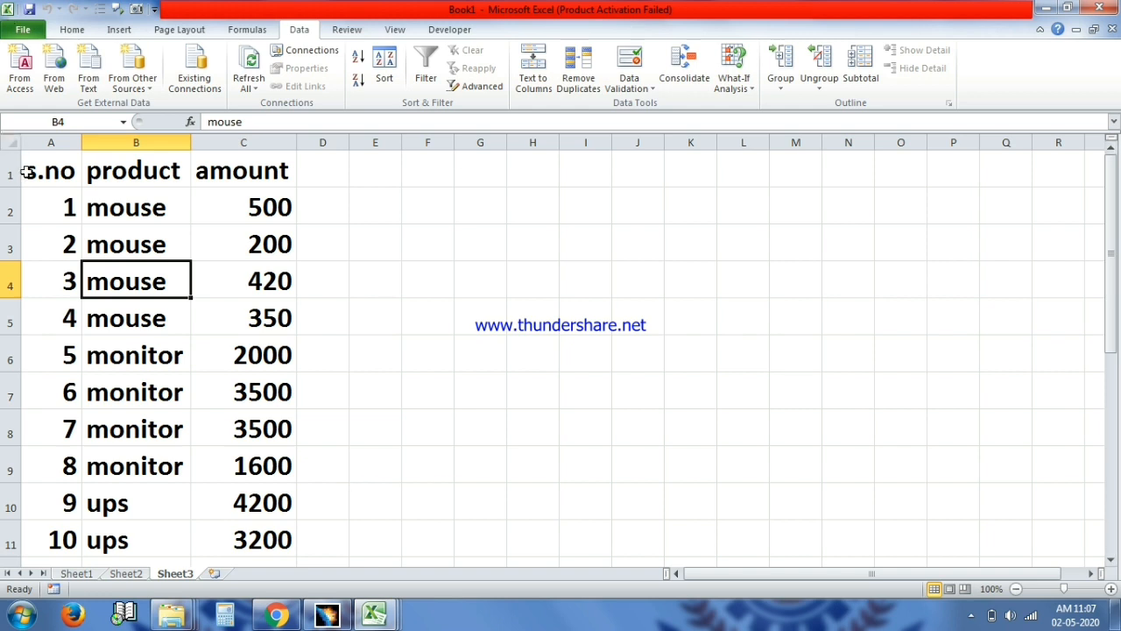
Add Sum subtotals of amount to A1:C11 at each change in s.no, with summary below data.
{"action": "left_click_drag", "start_coordinate": [35, 171], "coordinate": [236, 539]}
{"action": "left_click", "coordinate": [868, 58]}
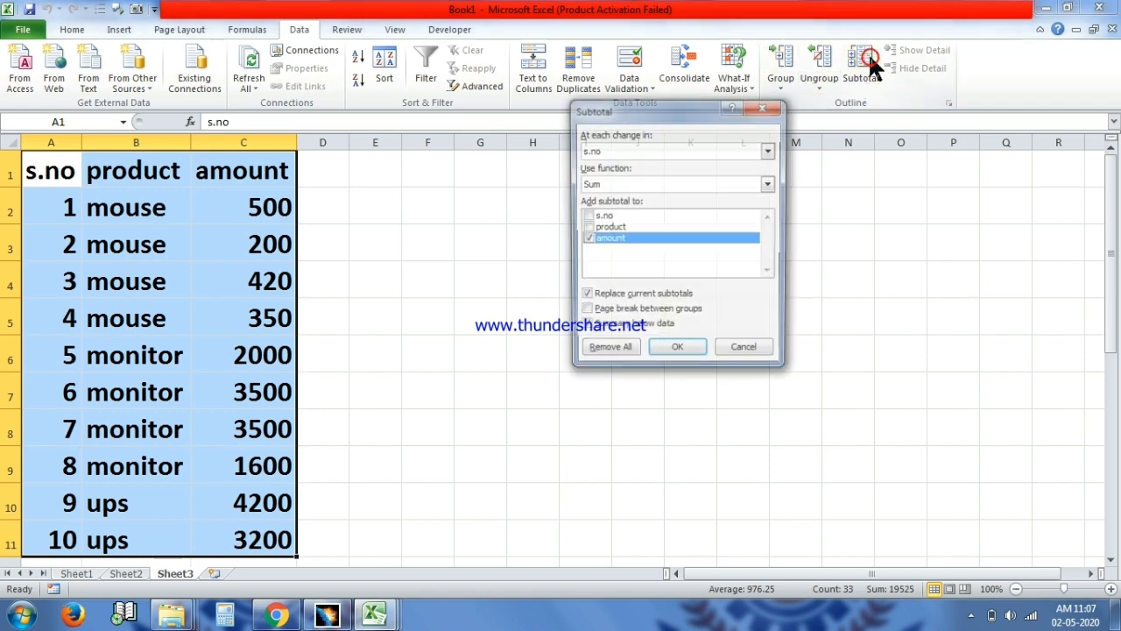
{"action": "left_click_drag", "start_coordinate": [613, 112], "coordinate": [368, 46]}
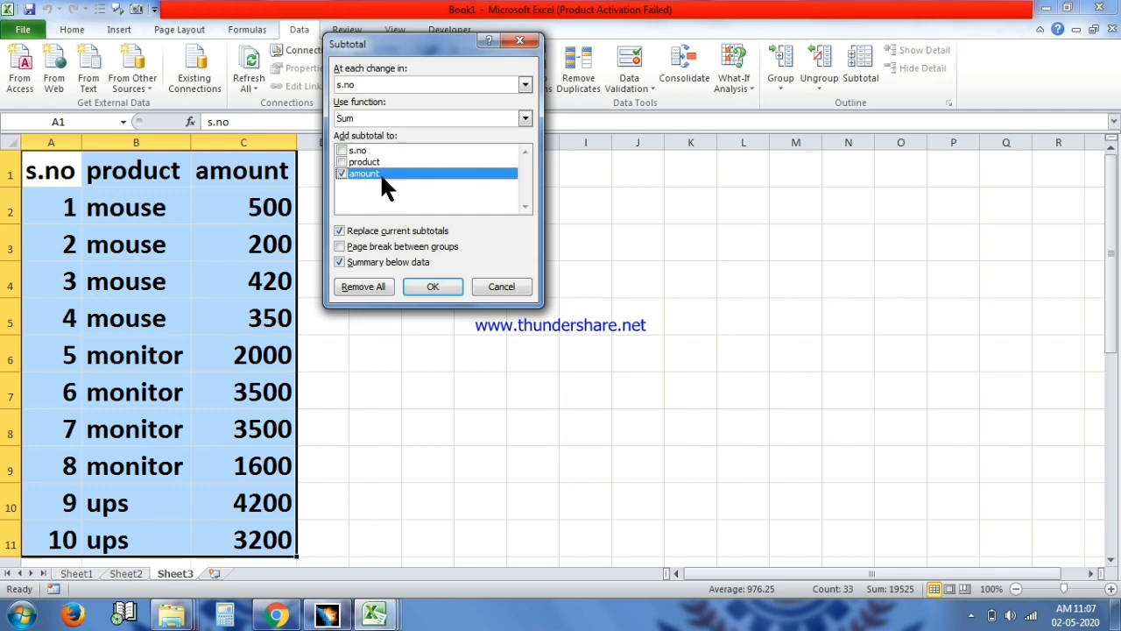
{"action": "left_click", "coordinate": [428, 293]}
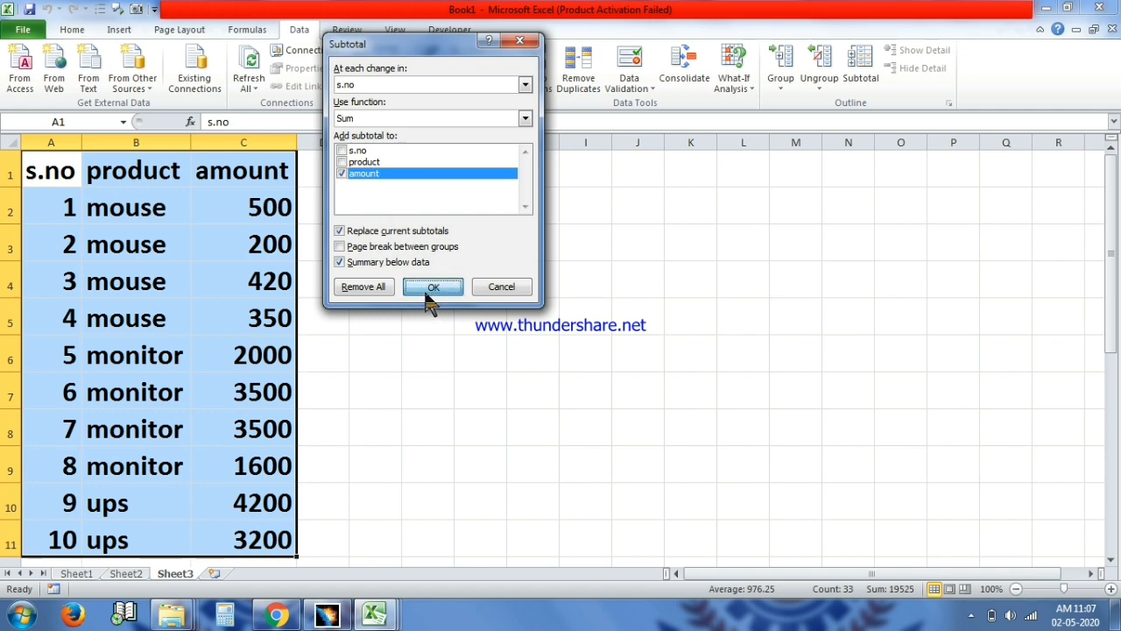
{"action": "scroll", "coordinate": [345, 490], "scroll_direction": "down", "scroll_amount": 6}
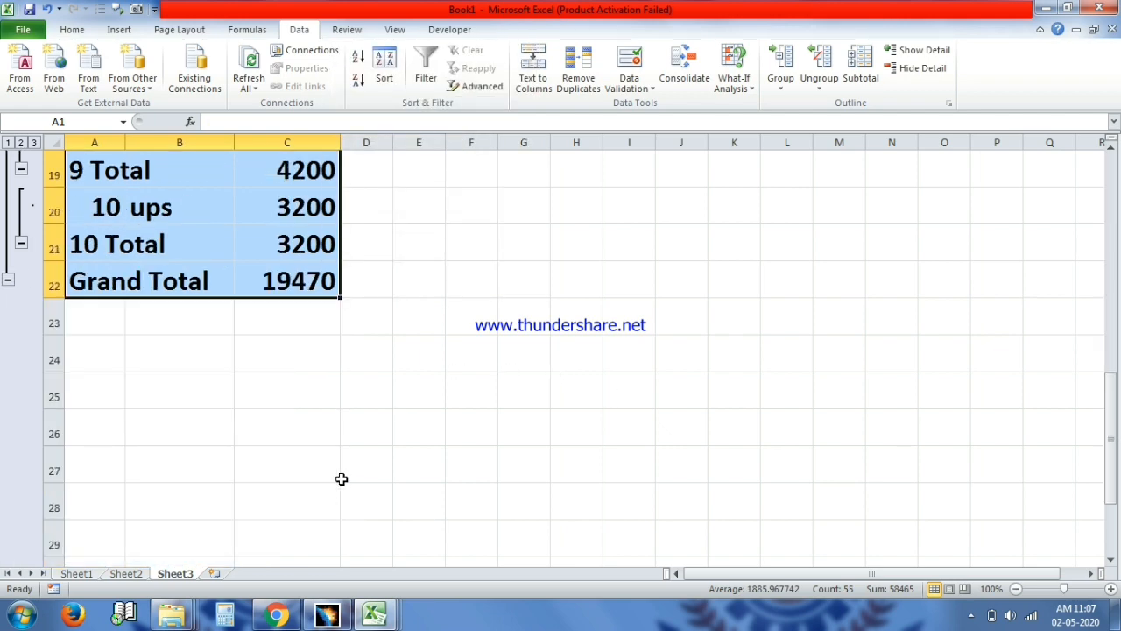
{"action": "scroll", "coordinate": [321, 323], "scroll_direction": "up", "scroll_amount": 6}
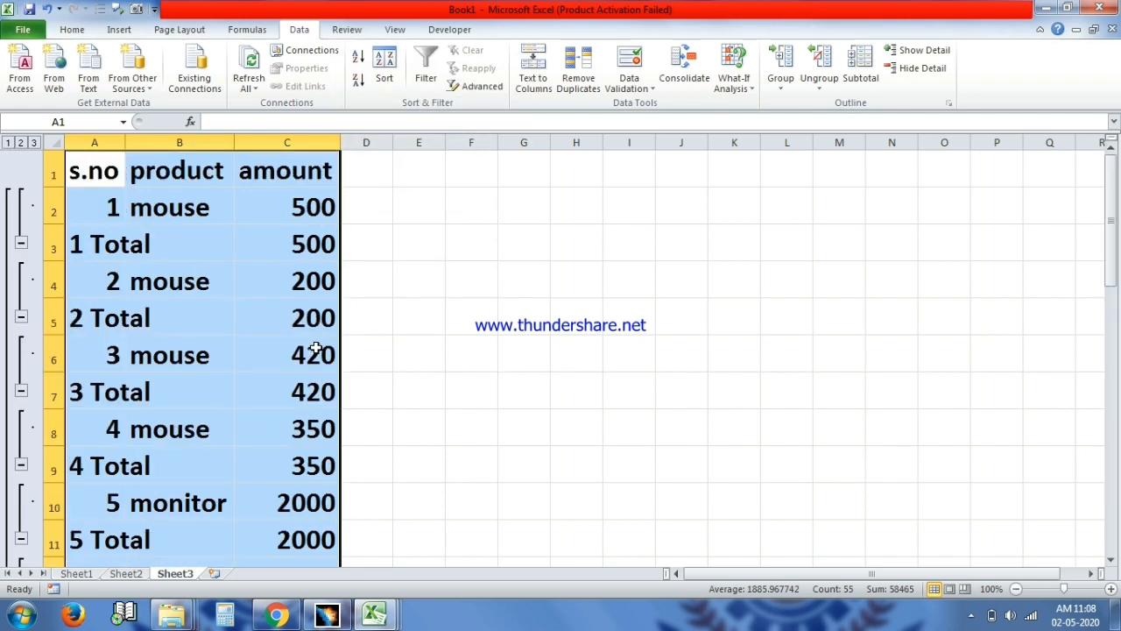
Collapse the detail row under each s.no subtotal from 1 Total to 10 Total.
{"action": "left_click", "coordinate": [21, 246]}
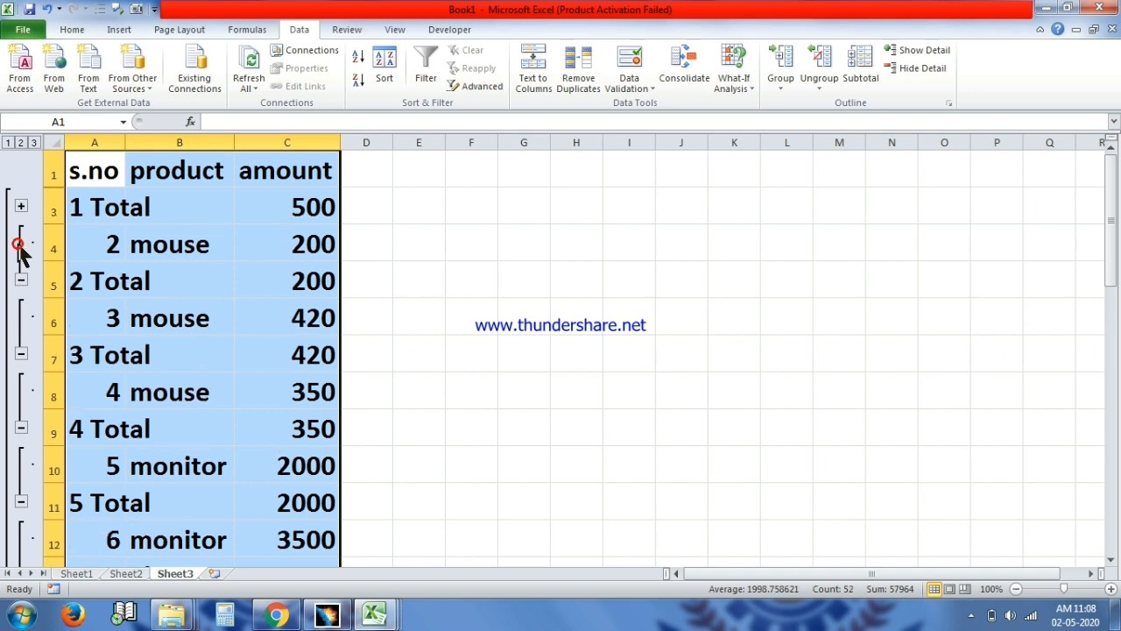
{"action": "left_click", "coordinate": [21, 282]}
{"action": "left_click", "coordinate": [24, 320]}
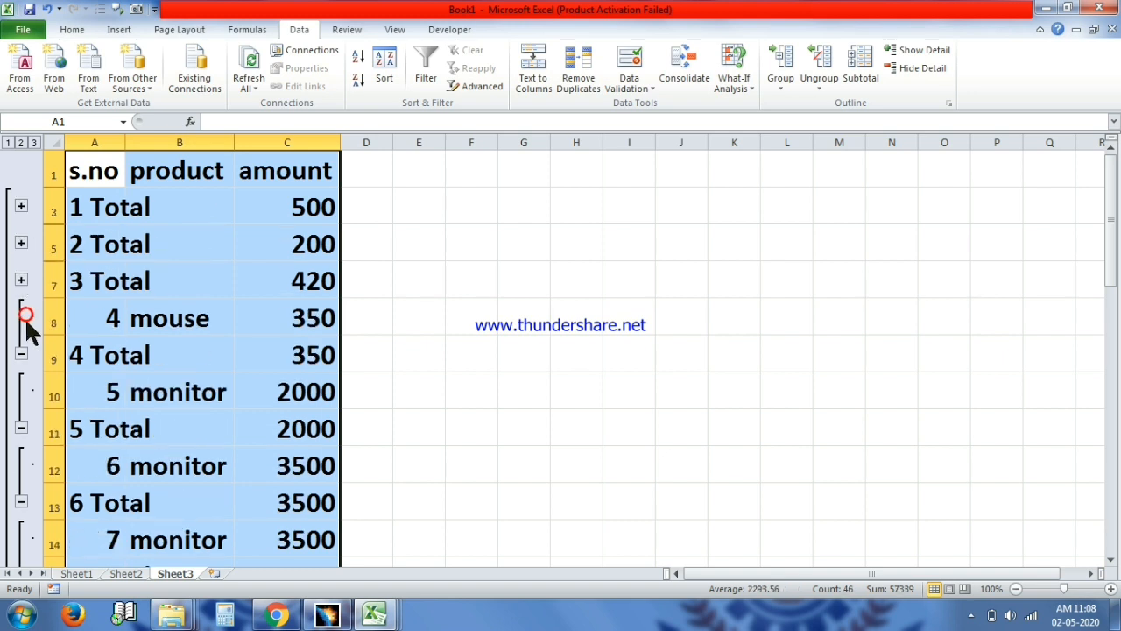
{"action": "left_click", "coordinate": [23, 358]}
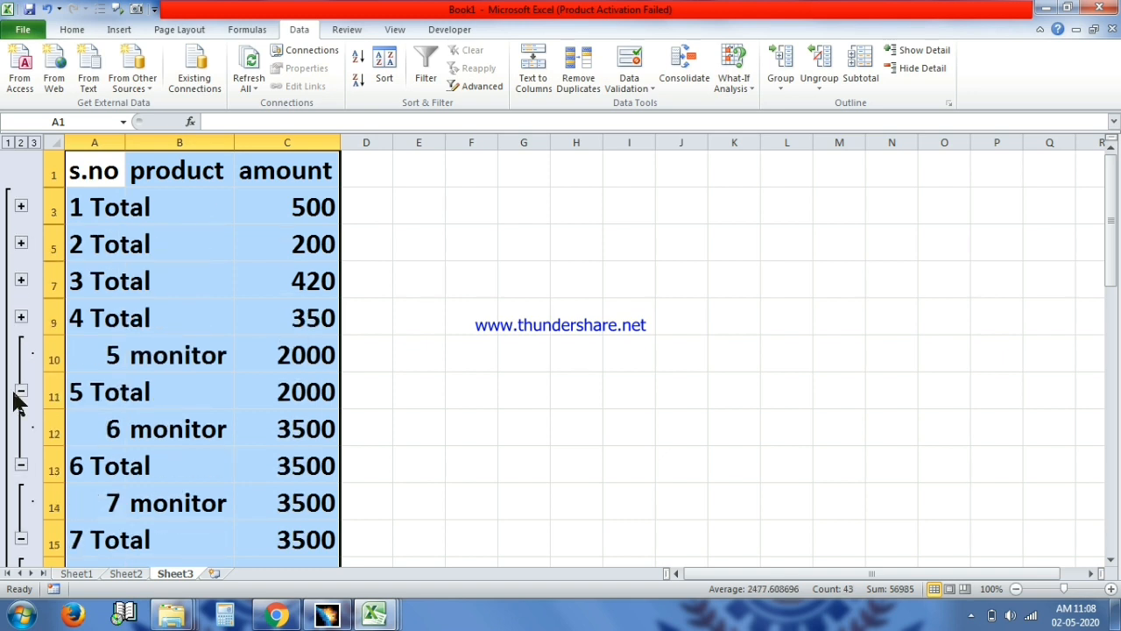
{"action": "left_click", "coordinate": [21, 391]}
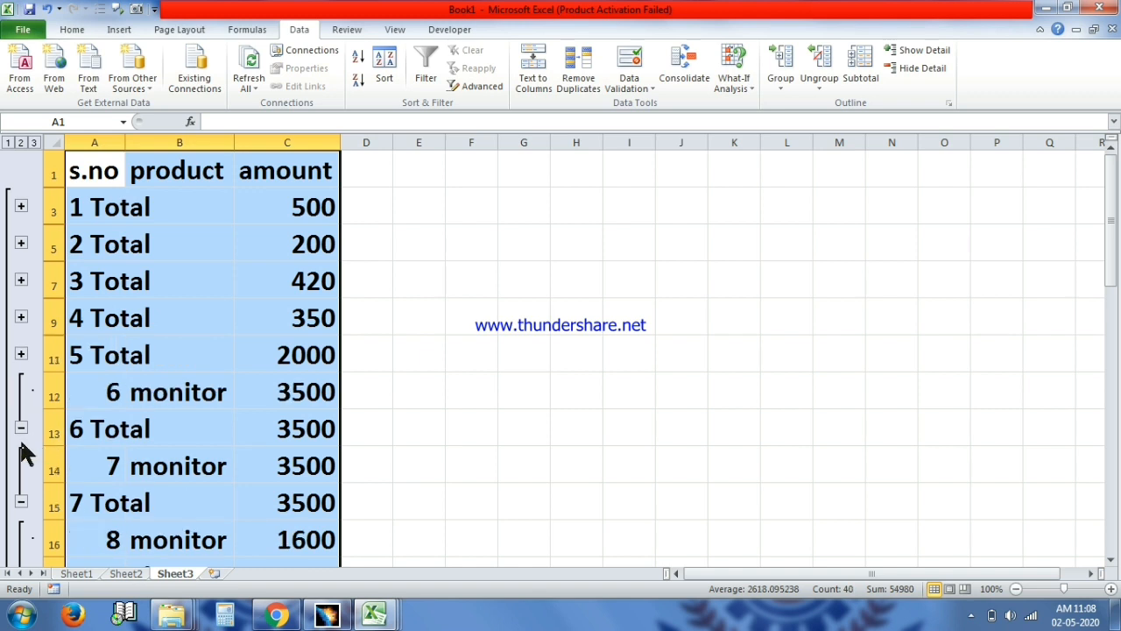
{"action": "left_click", "coordinate": [21, 429]}
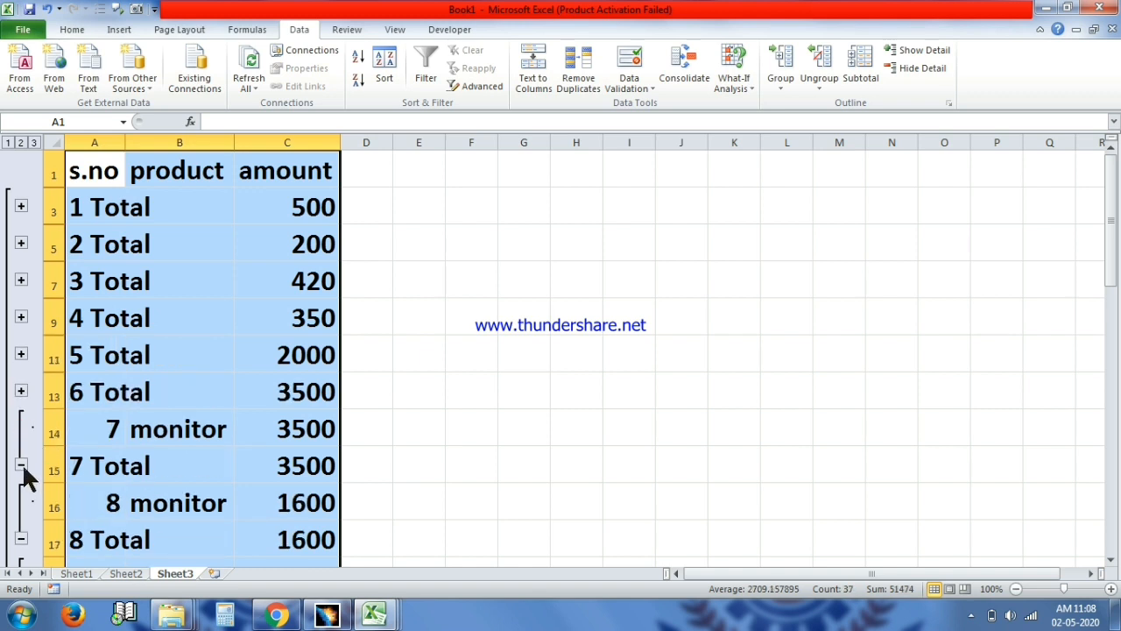
{"action": "left_click", "coordinate": [22, 466]}
{"action": "left_click", "coordinate": [21, 501]}
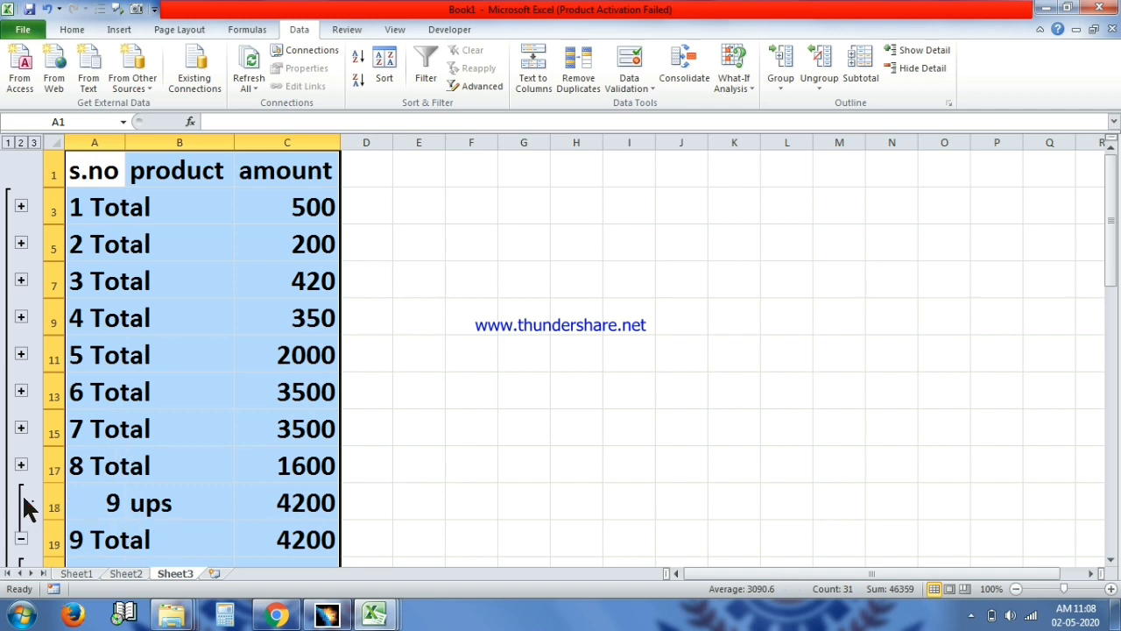
{"action": "scroll", "coordinate": [22, 494], "scroll_direction": "down", "scroll_amount": 2}
{"action": "left_click", "coordinate": [21, 392]}
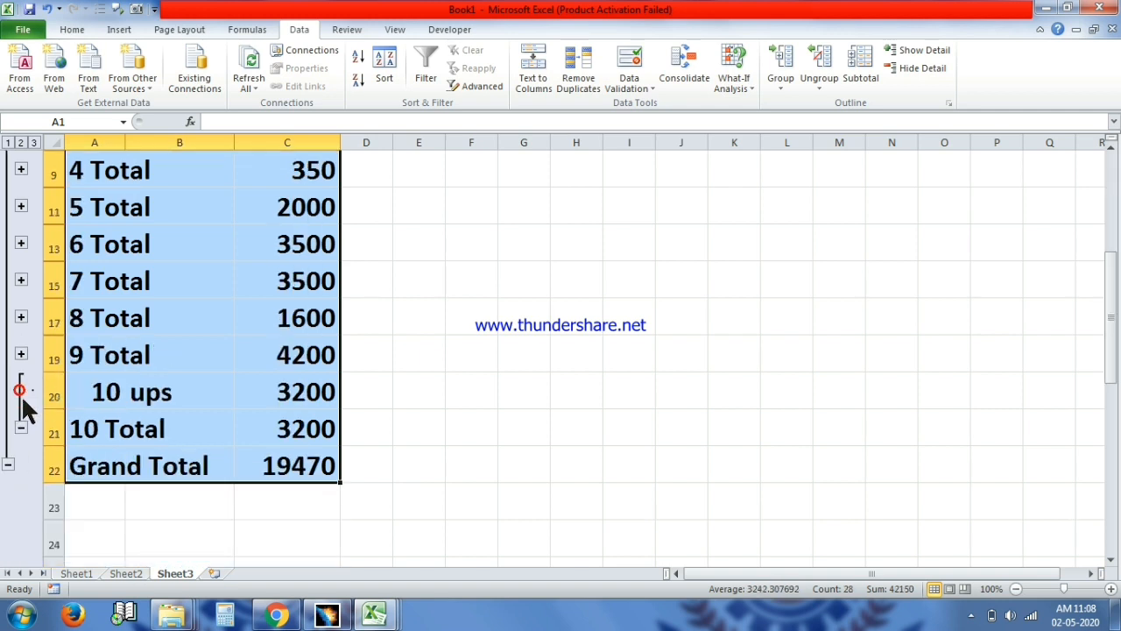
{"action": "left_click", "coordinate": [21, 429]}
Expand the 10 Total detail row and collapse the outer group down to the Grand Total row.
{"action": "scroll", "coordinate": [103, 407], "scroll_direction": "up", "scroll_amount": 3}
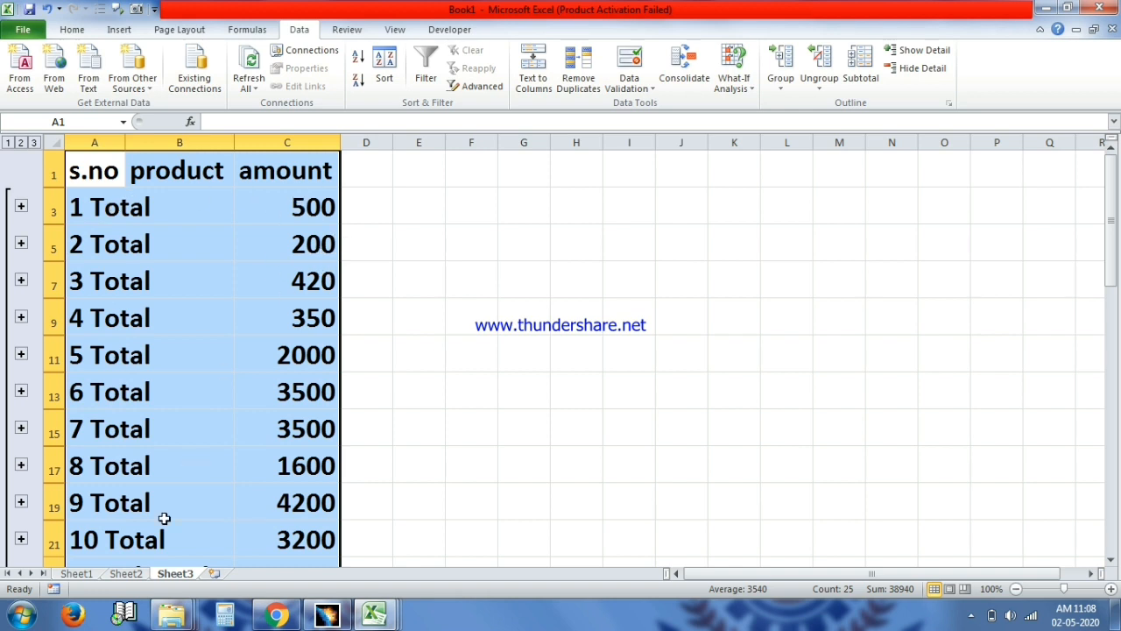
{"action": "scroll", "coordinate": [163, 518], "scroll_direction": "down", "scroll_amount": 3}
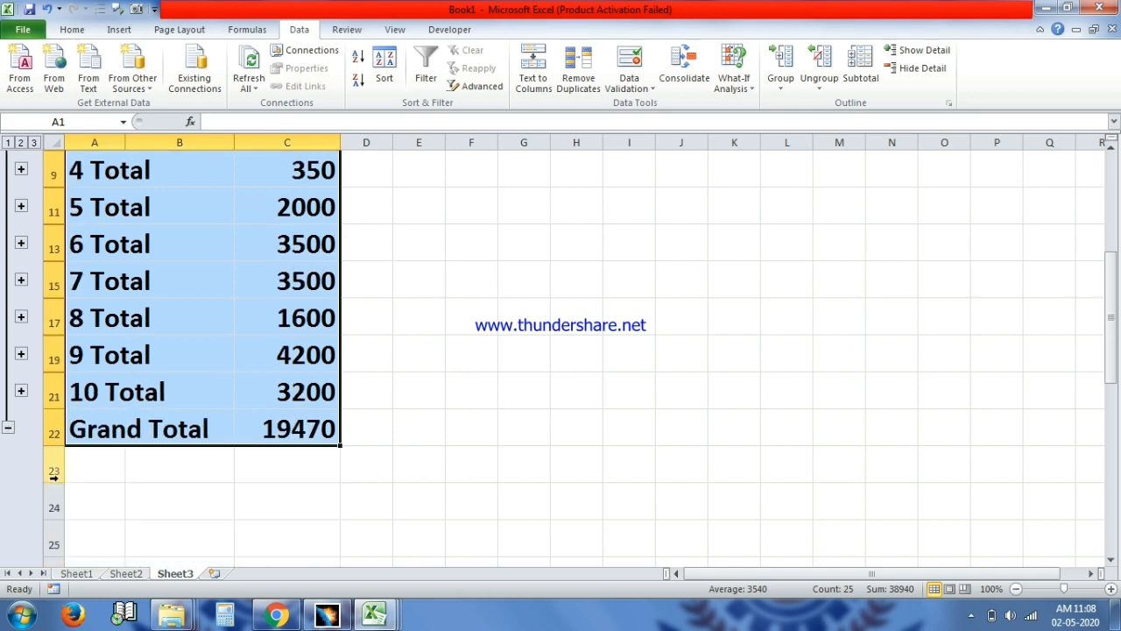
{"action": "left_click", "coordinate": [21, 392]}
{"action": "left_click", "coordinate": [7, 466]}
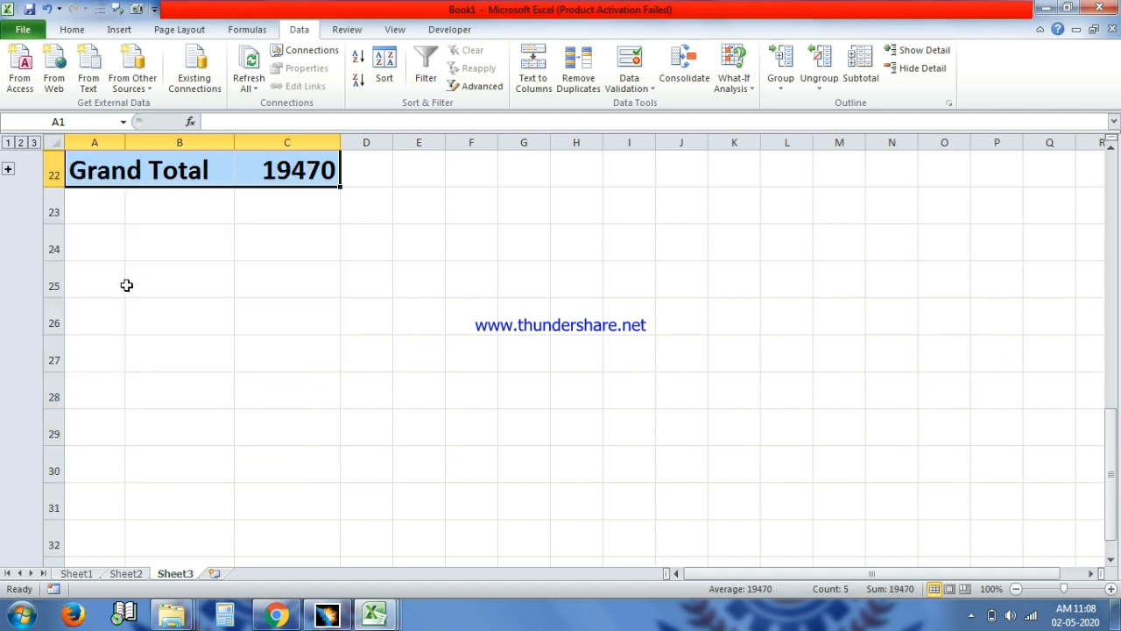
{"action": "scroll", "coordinate": [125, 283], "scroll_direction": "up", "scroll_amount": 1}
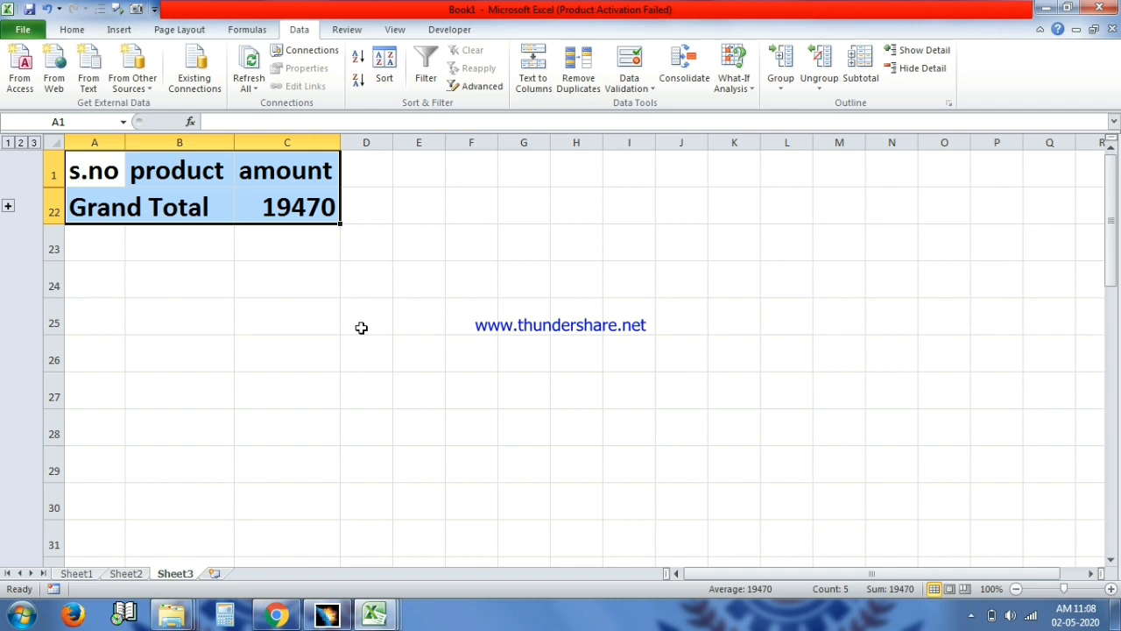
Show the detail of the collapsed subtotal list and hide it again down to the Grand Total.
{"action": "left_click", "coordinate": [924, 49]}
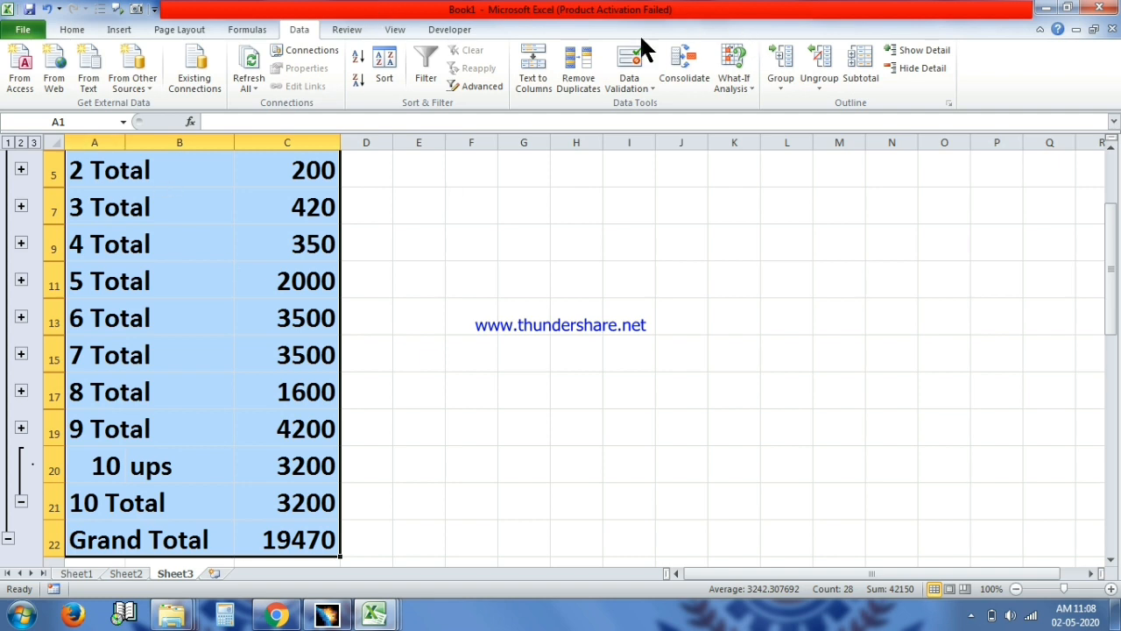
{"action": "left_click", "coordinate": [899, 67]}
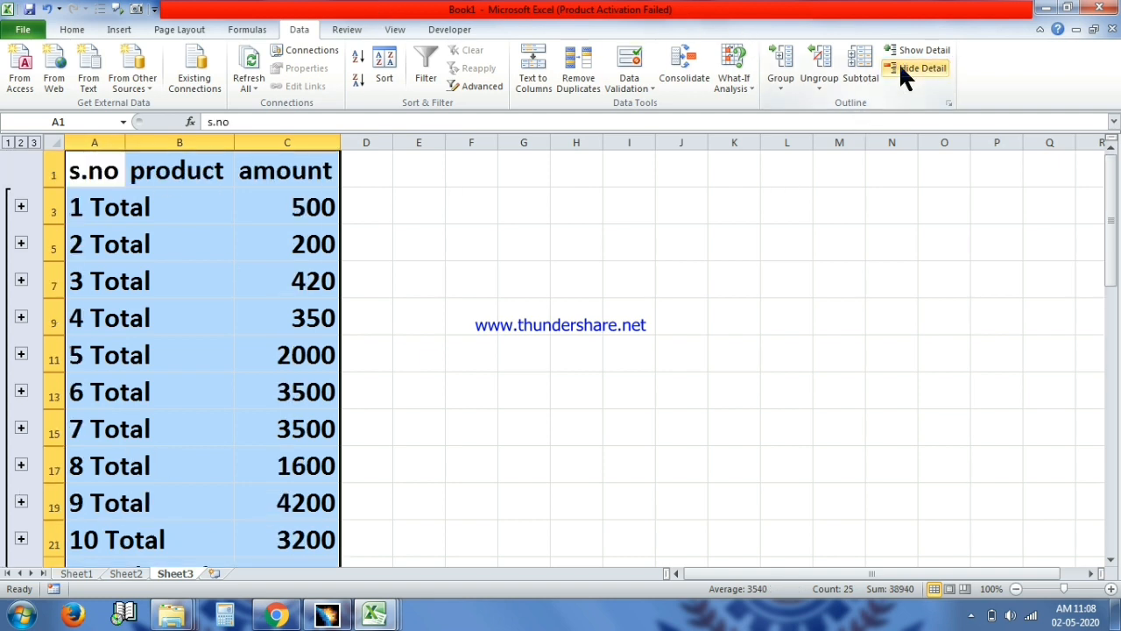
{"action": "left_click", "coordinate": [898, 67]}
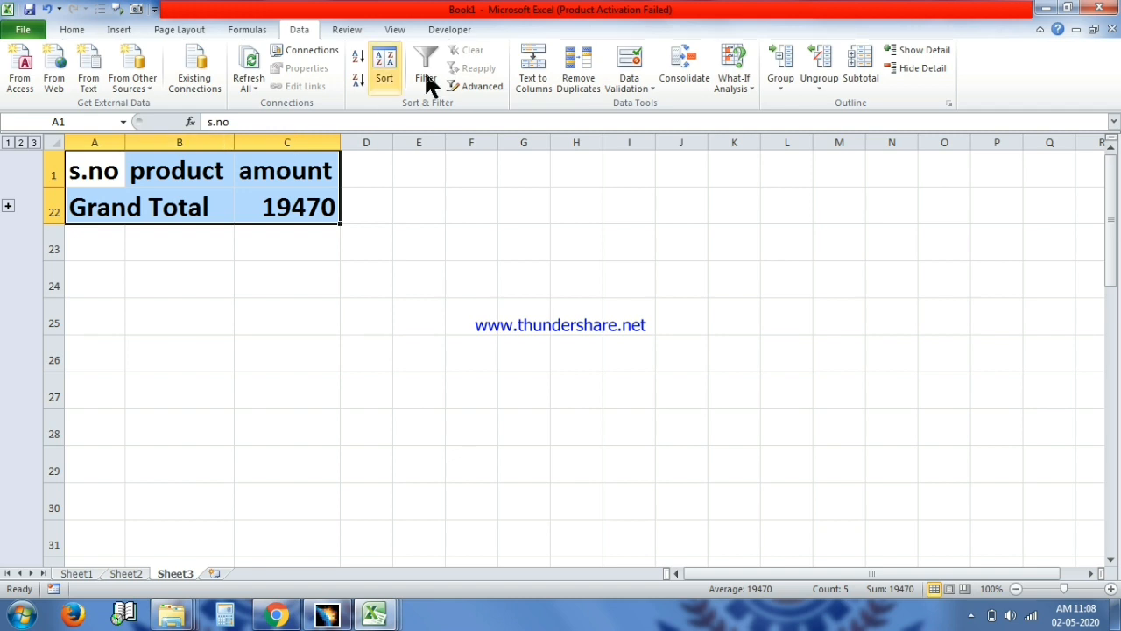
Remove all subtotals from the table.
{"action": "left_click", "coordinate": [828, 90]}
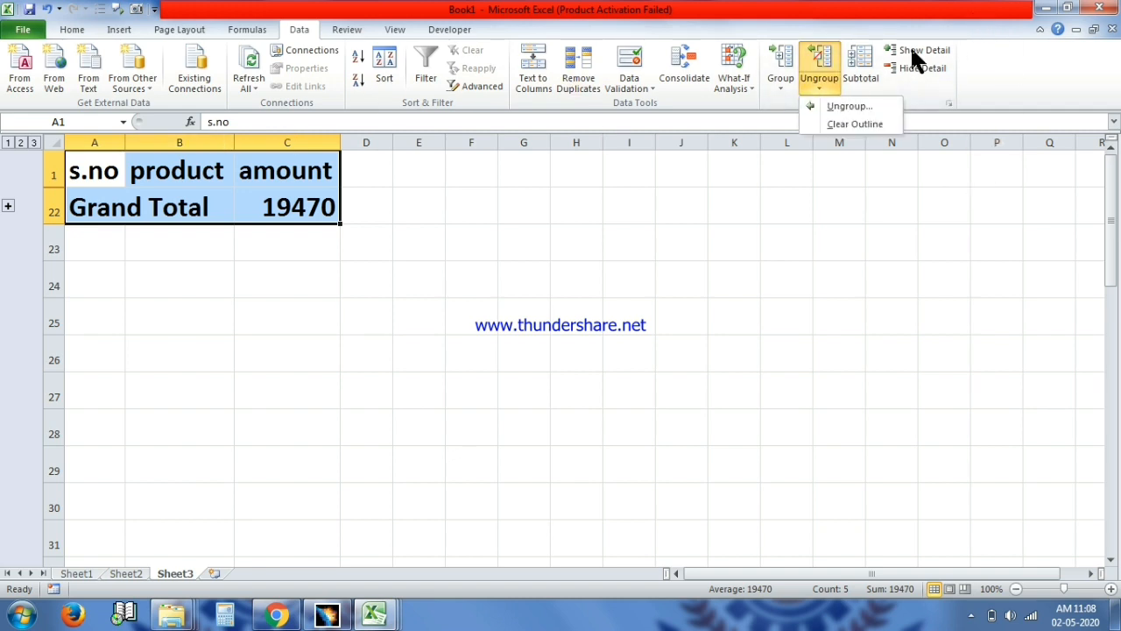
{"action": "left_click", "coordinate": [862, 64]}
{"action": "left_click", "coordinate": [366, 288]}
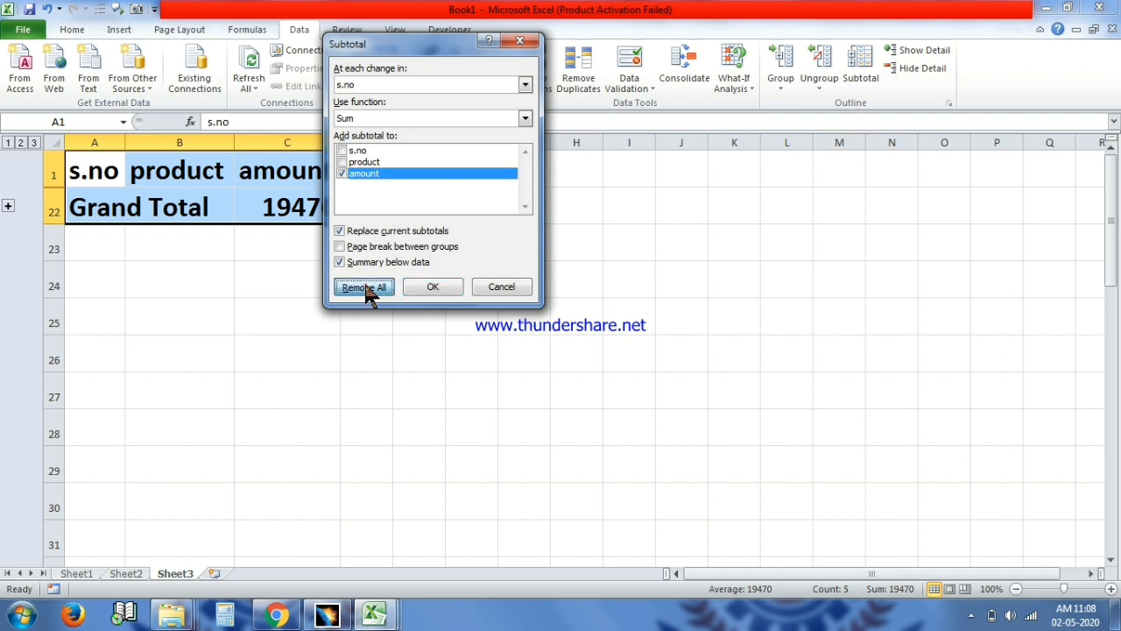